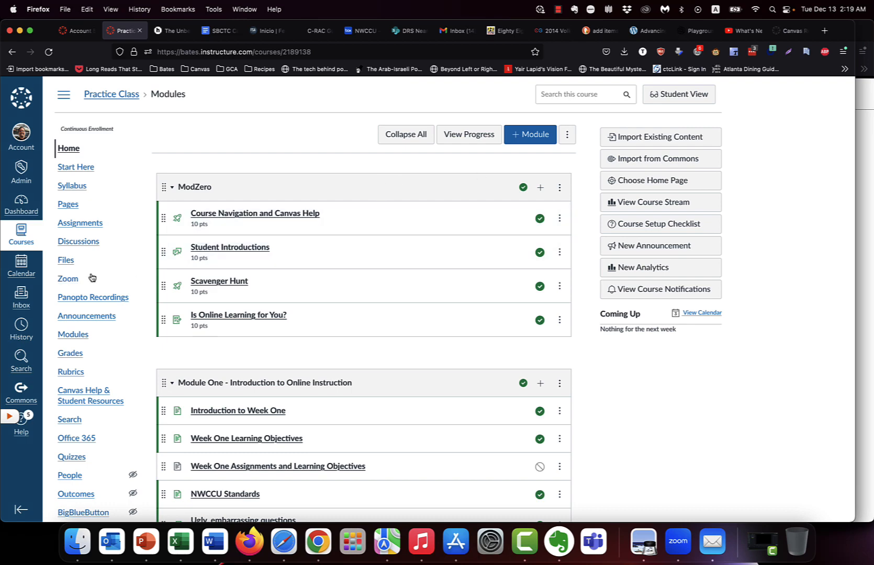
# Start a new Practice Class discussion titled "test 1" with the body text "idsjfio hfiuasd sifhiosa d".
pyautogui.click(78, 242)
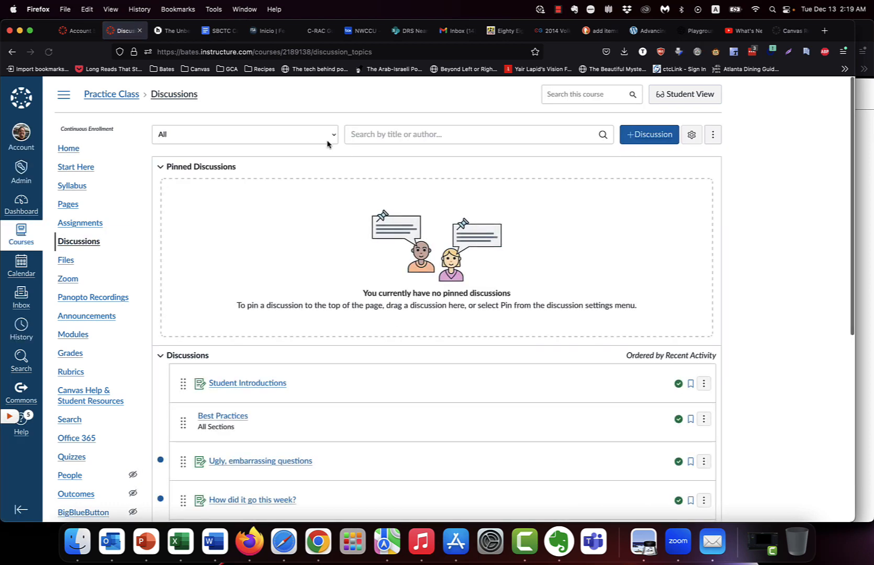
pyautogui.click(645, 141)
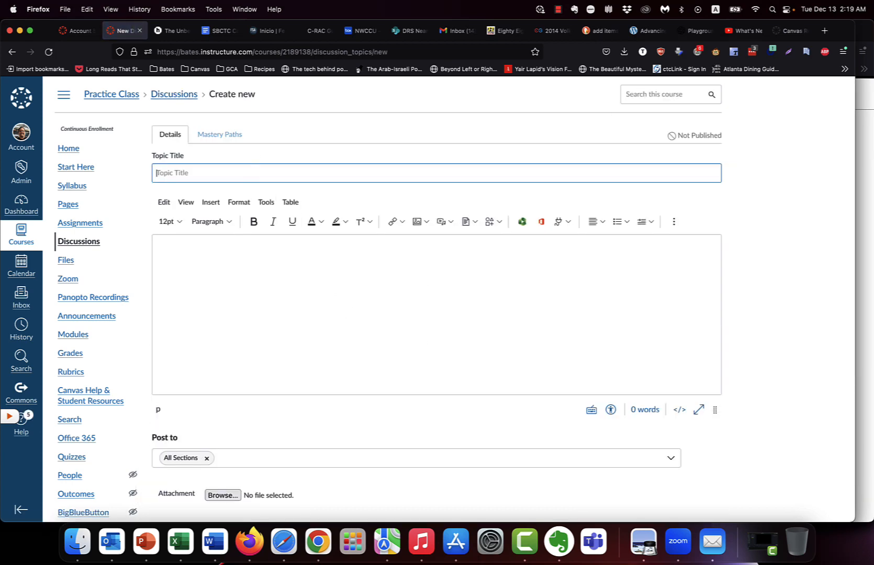
pyautogui.write('test 1')
pyautogui.click(308, 309)
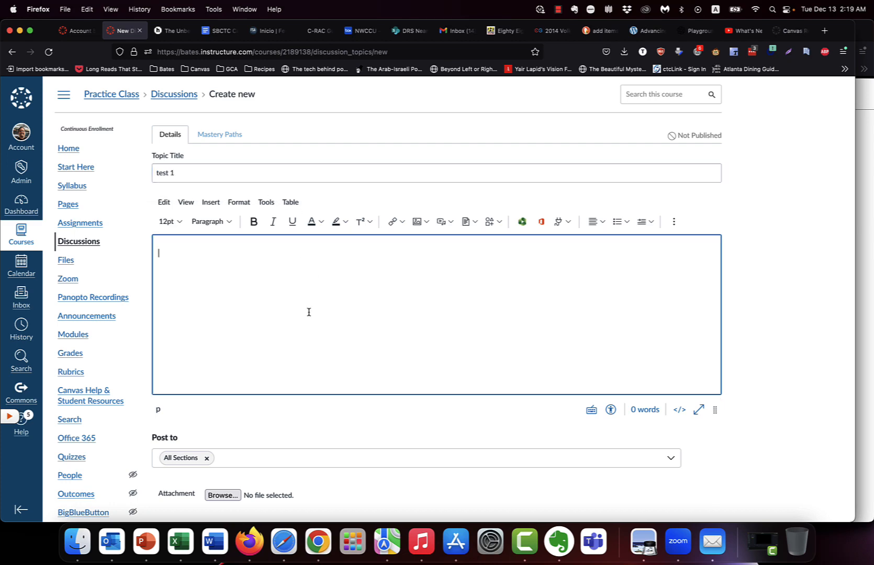
pyautogui.write('idsjfio hfiuasd s')
pyautogui.write('fhsnc d')
# Try the Partial and Full anonymous discussion options and switch the setting back to Off.
pyautogui.scroll(-5, 356, 361)
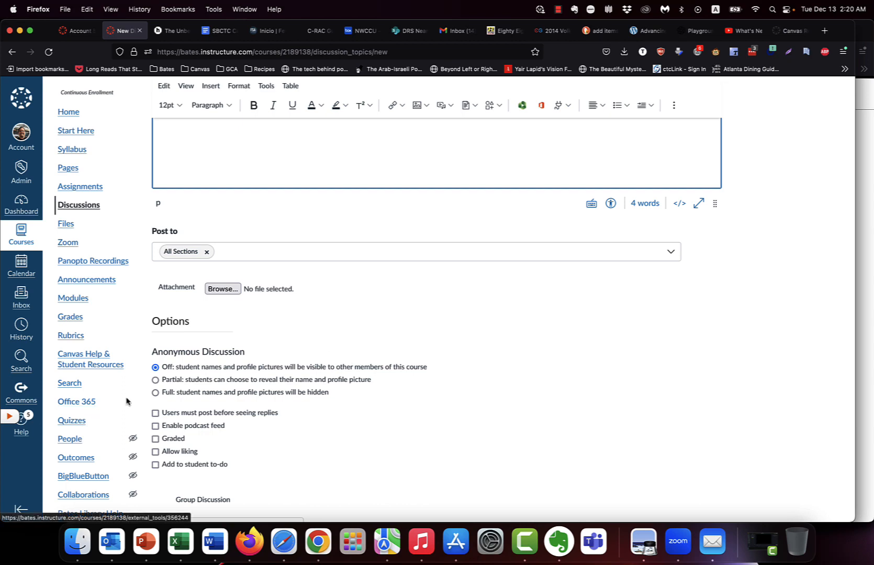
pyautogui.click(156, 380)
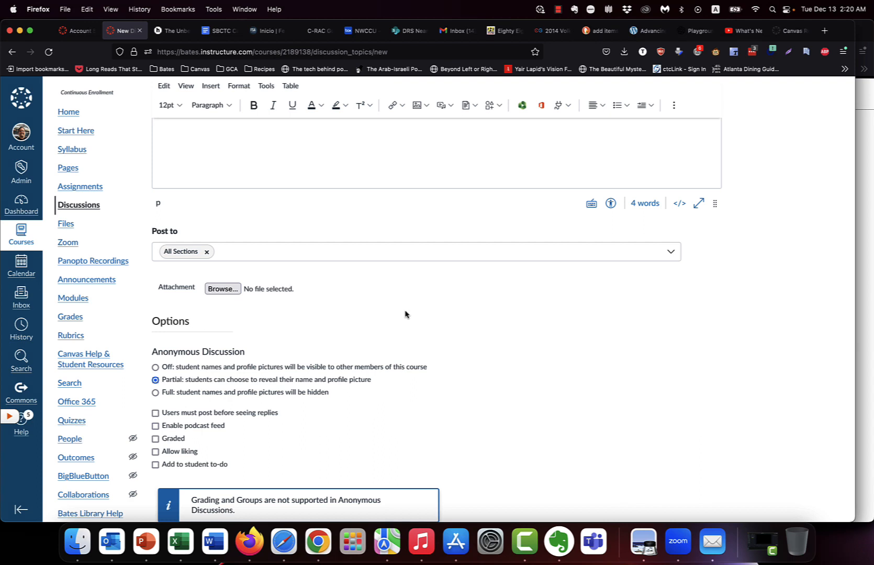
pyautogui.click(155, 393)
pyautogui.click(156, 368)
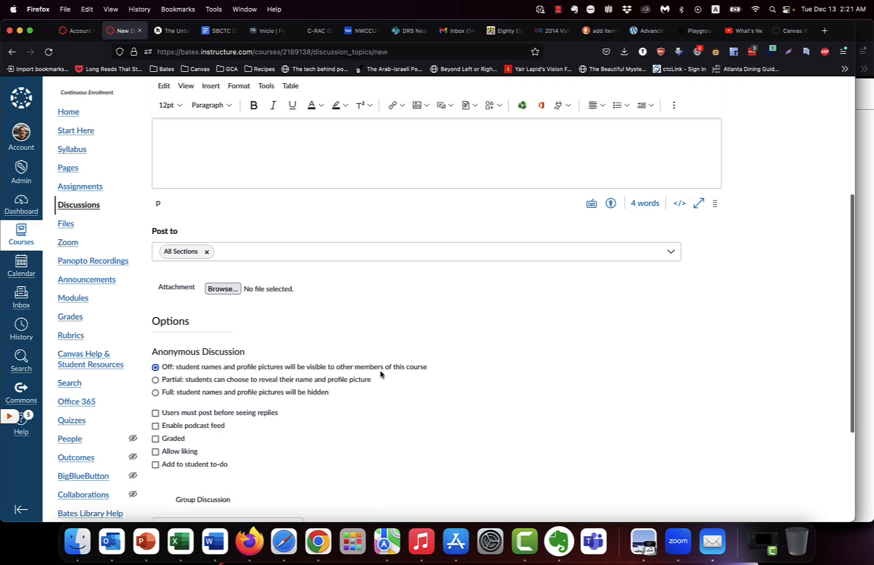
# Save and publish the "test 1" discussion.
pyautogui.scroll(-5, 380, 376)
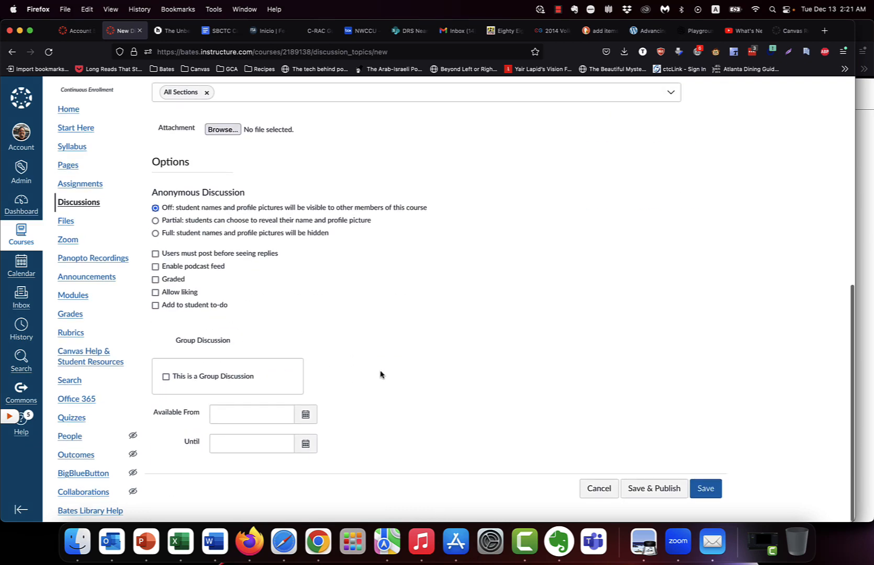
pyautogui.click(664, 500)
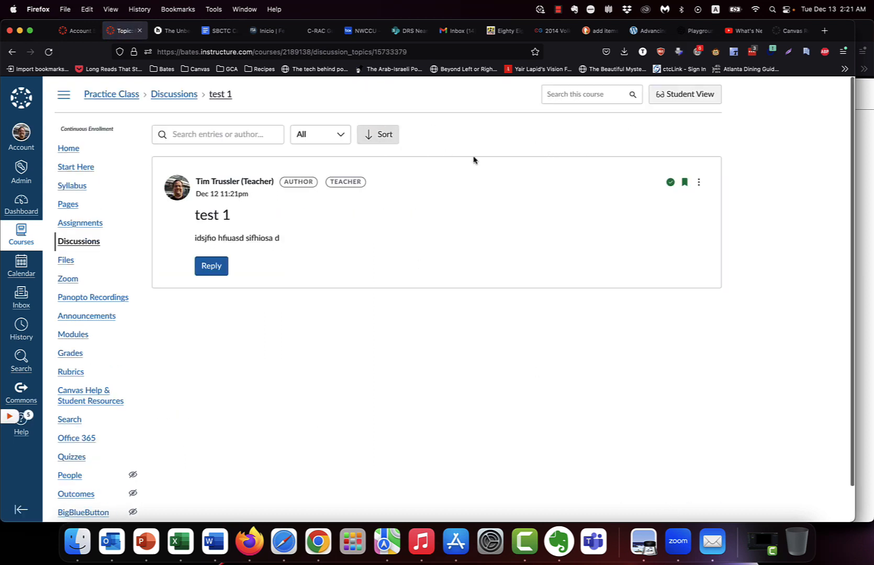
# Create another discussion titled "anonymous" with the body "f ash fkhasdlkhf ksad" and set Anonymous Discussion to Full.
pyautogui.click(174, 97)
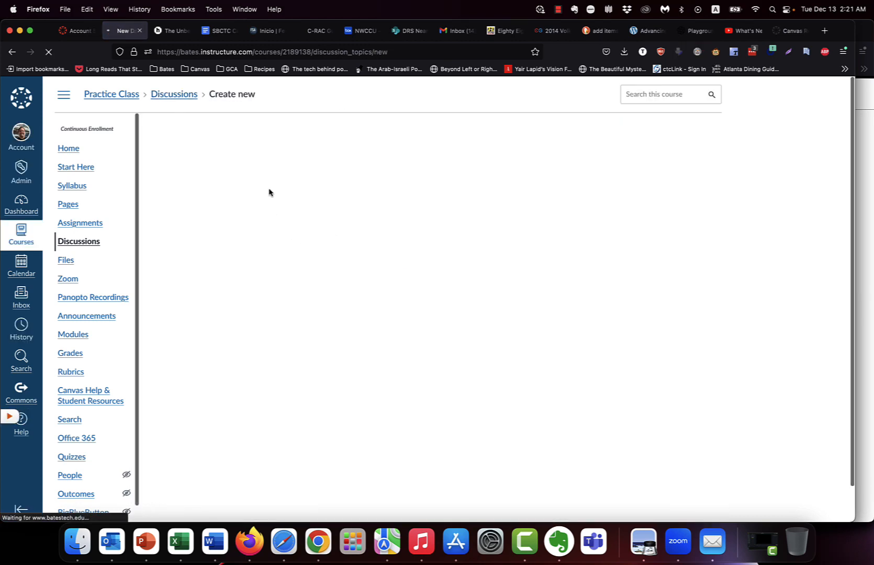
pyautogui.click(211, 174)
pyautogui.write('anonymous')
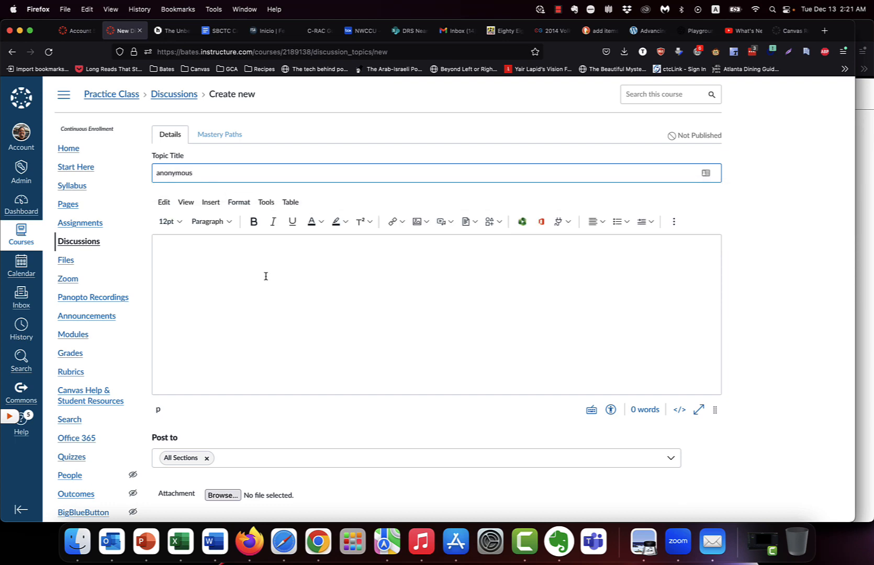
pyautogui.scroll(-3, 266, 277)
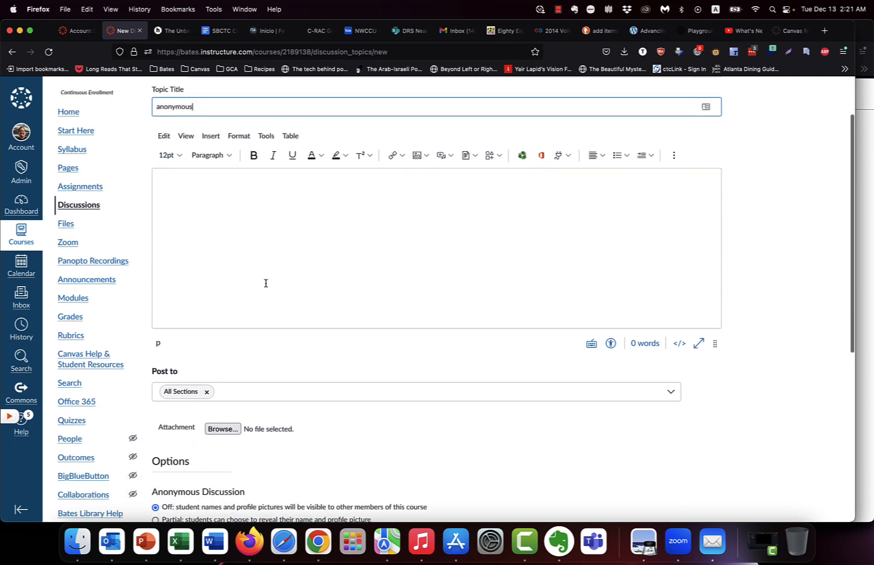
pyautogui.click(242, 219)
pyautogui.write('f ash fkhasdlkhf ksad')
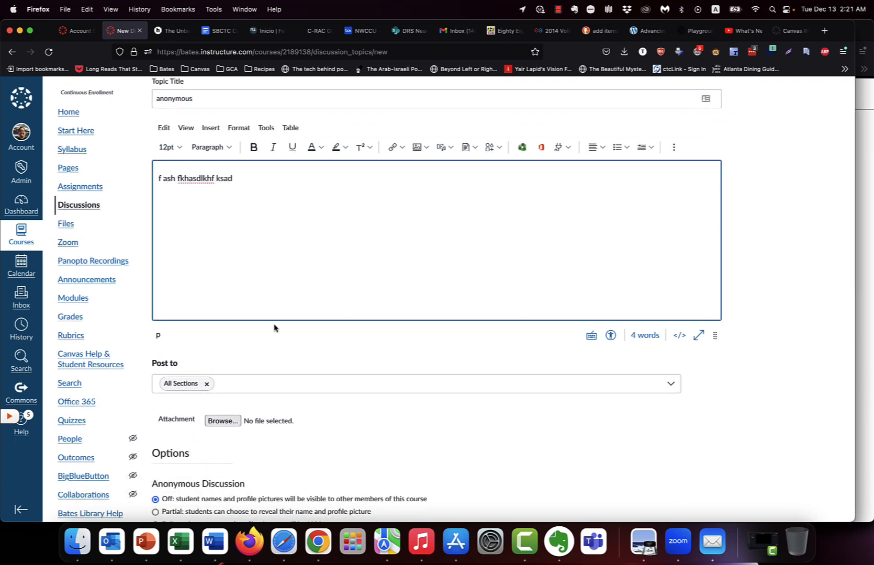
pyautogui.scroll(-3, 274, 314)
pyautogui.click(156, 451)
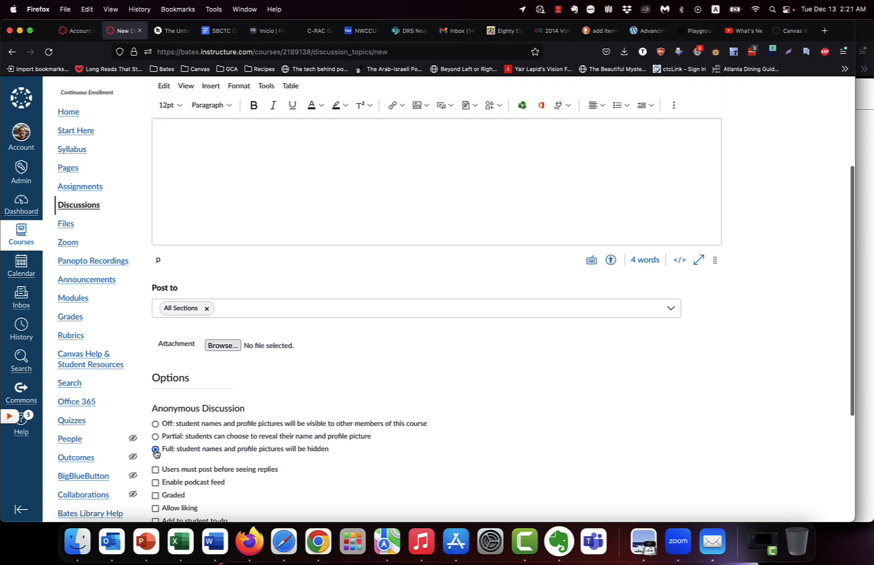
# Try making the anonymous discussion graded, look through the grading settings, and turn Graded back off.
pyautogui.scroll(-7, 312, 408)
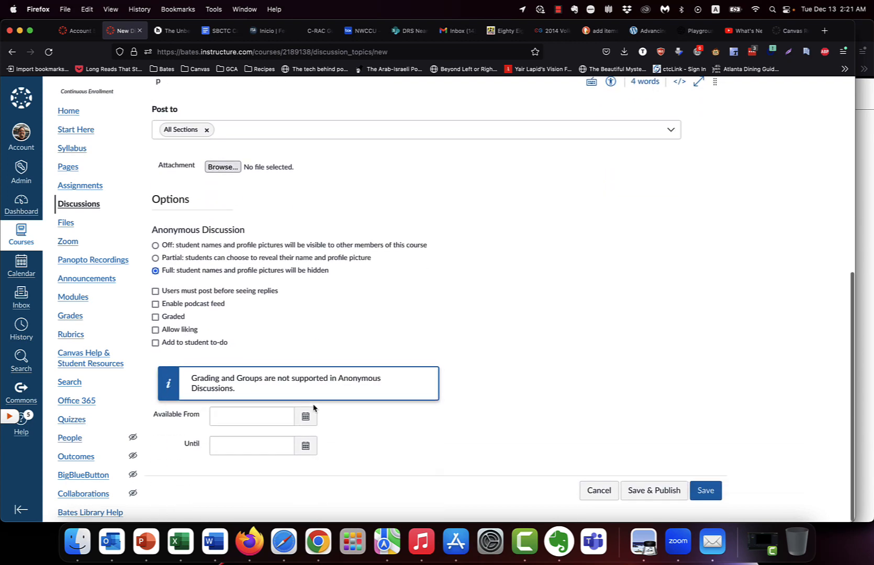
pyautogui.click(155, 318)
pyautogui.scroll(-2, 209, 320)
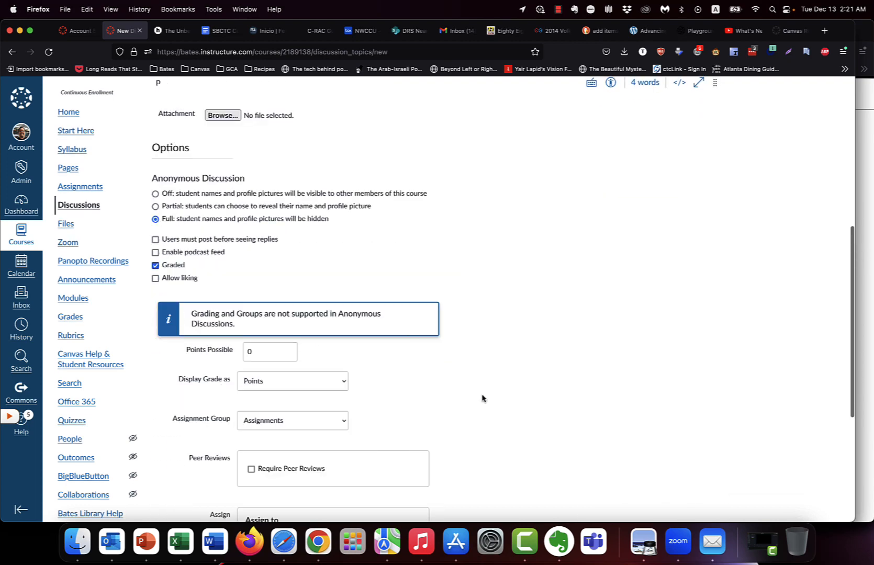
pyautogui.scroll(-9, 497, 404)
pyautogui.scroll(5, 657, 491)
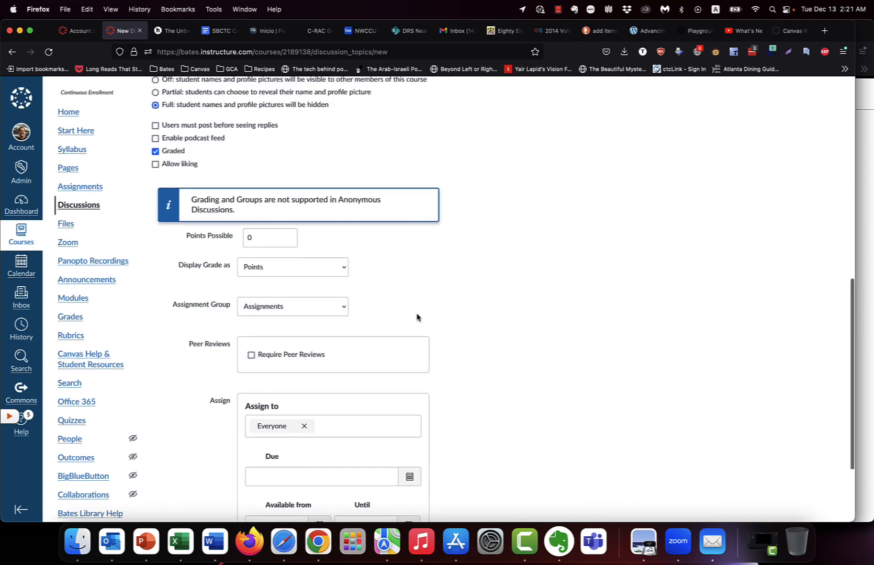
pyautogui.click(155, 152)
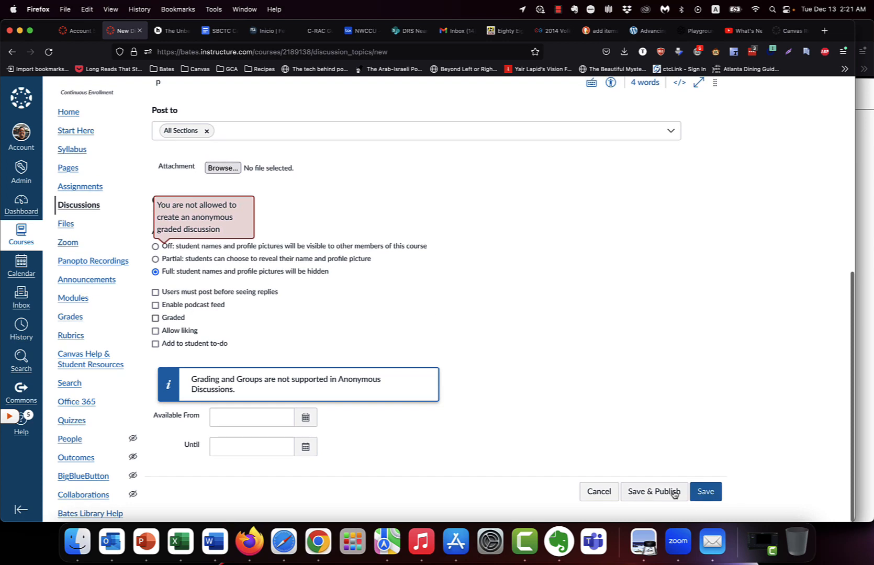
# Save and publish the fully anonymous discussion.
pyautogui.click(652, 490)
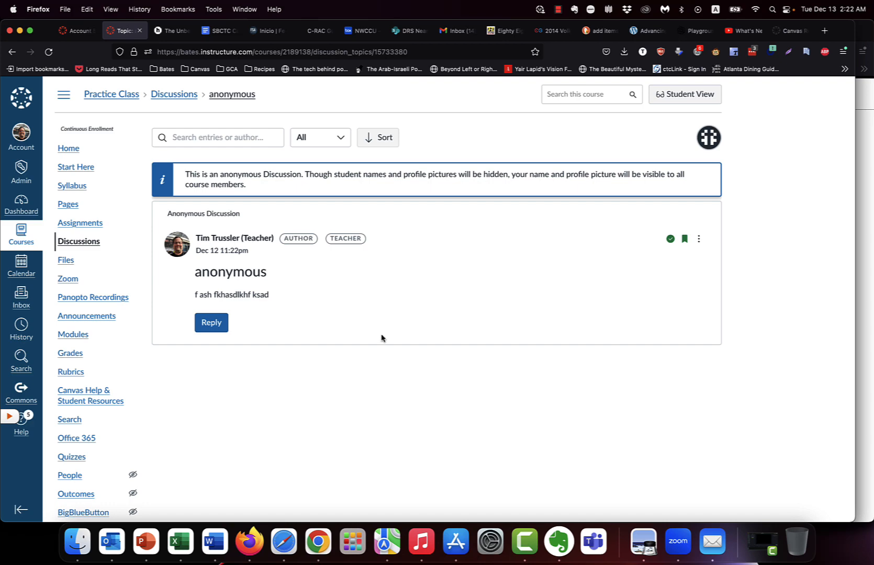
# Switch to Safari, refresh the New RCE Class discussions list, and open the "test 1" discussion.
pyautogui.click(281, 545)
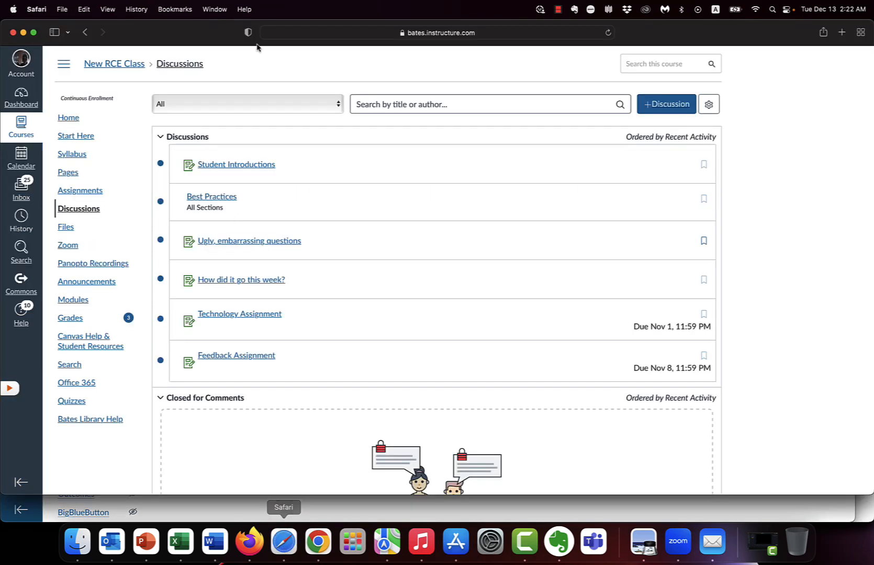
pyautogui.click(608, 32)
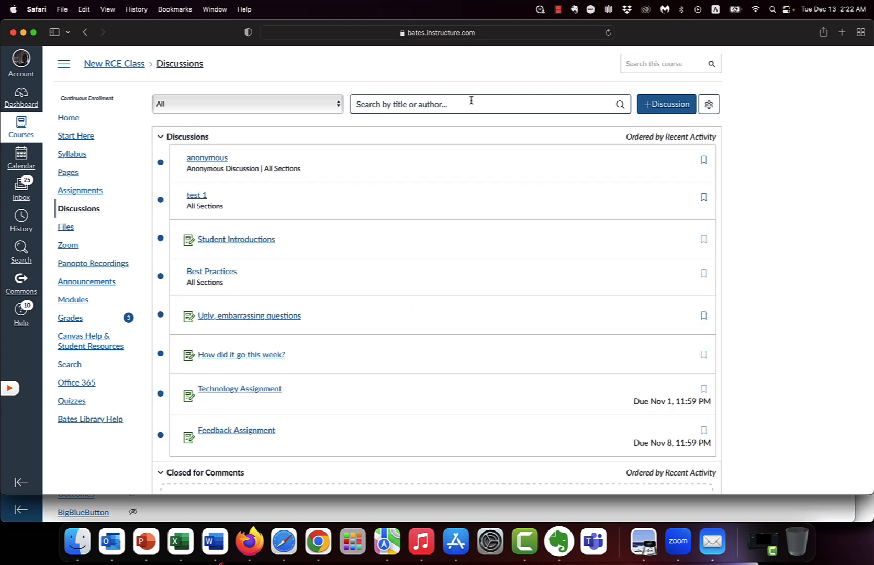
pyautogui.moveTo(227, 168)
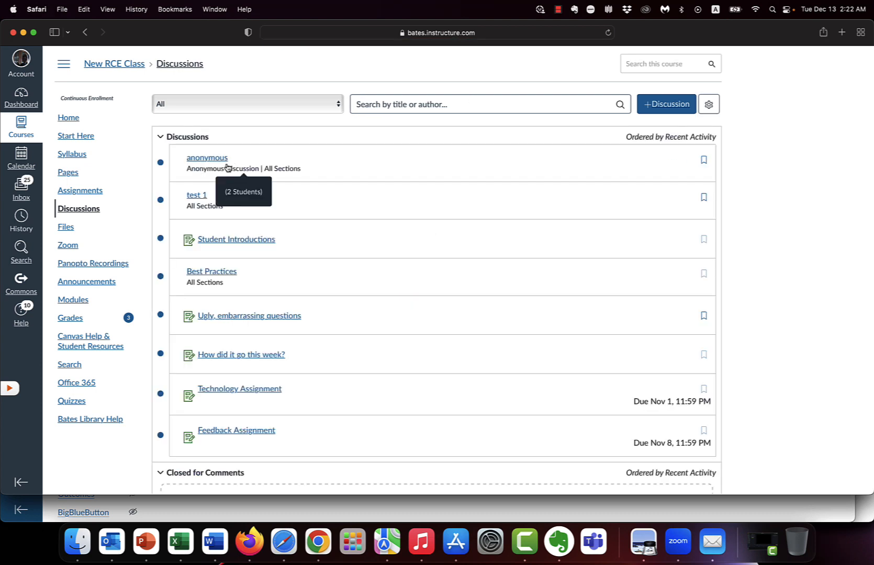
pyautogui.click(200, 195)
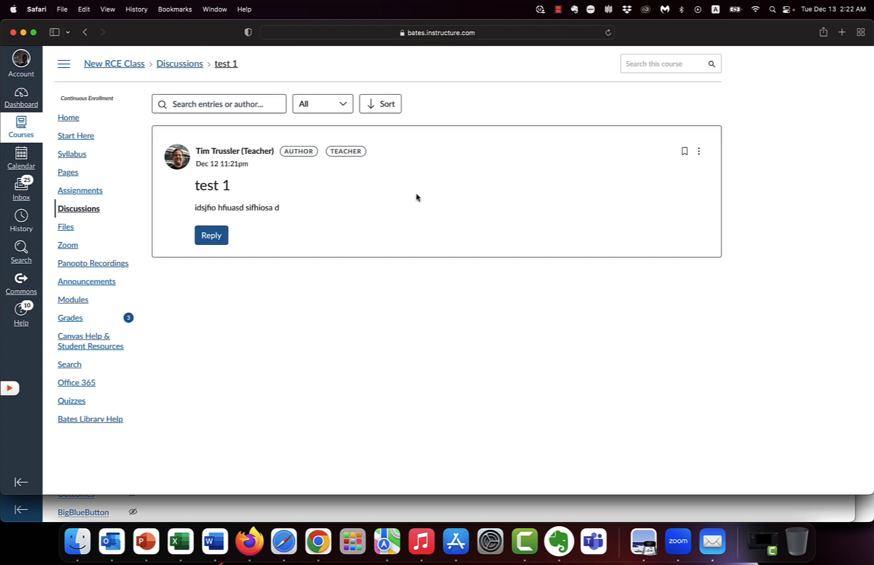
# Post a reply to the "test 1" topic reading "h jkdshfsdh fjhsdf hasd dfsd gfhgasdhjf gsadjf gsdafghj".
pyautogui.click(215, 239)
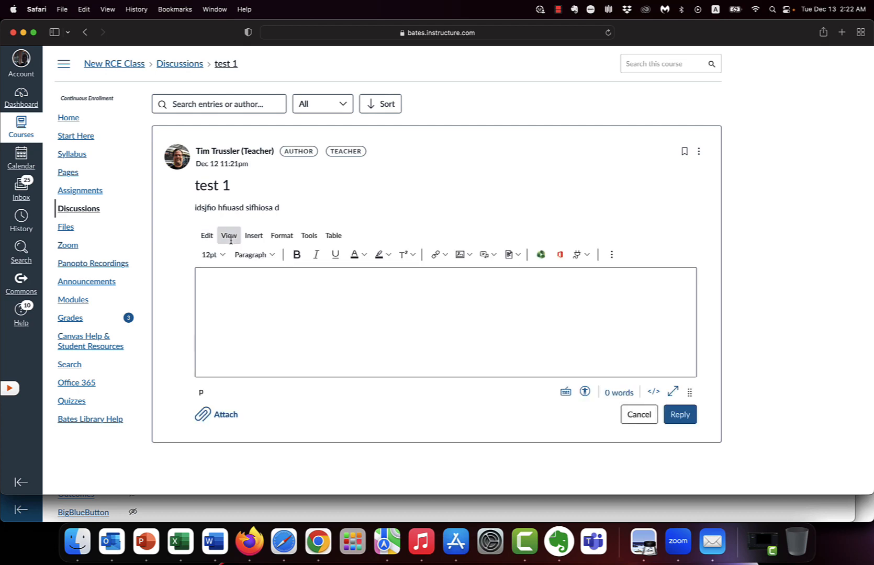
pyautogui.click(420, 347)
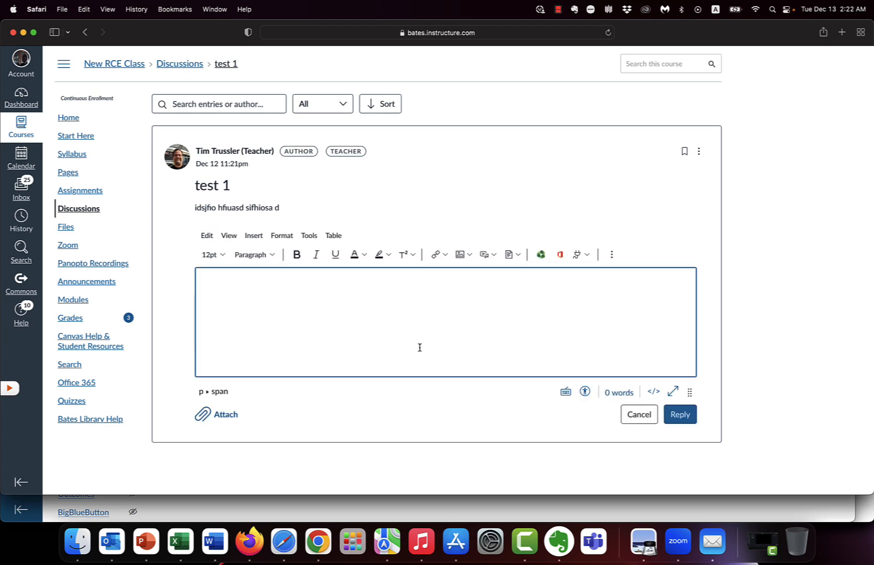
pyautogui.write('h jkdshfsdh fjhsdf hasd dfsd gfhgasdhjf gsadjf gsdafghj')
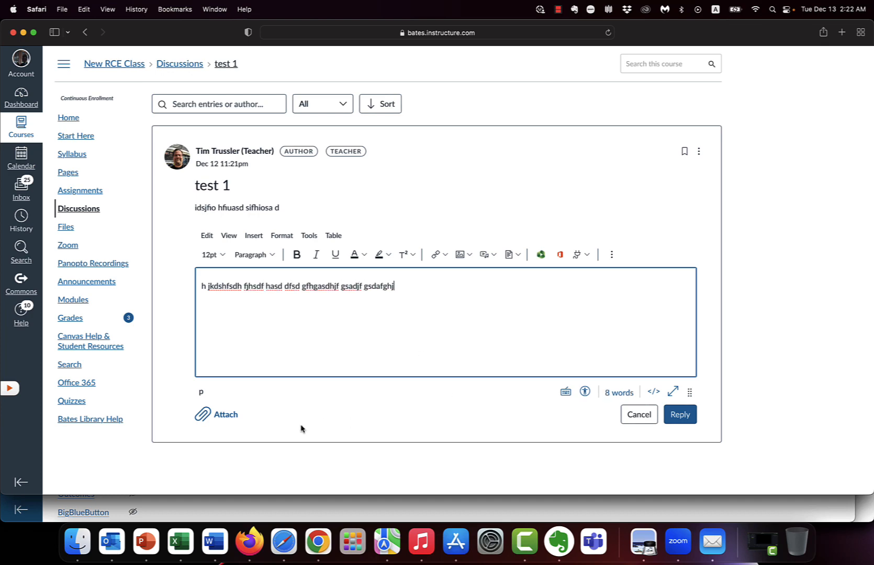
pyautogui.click(680, 415)
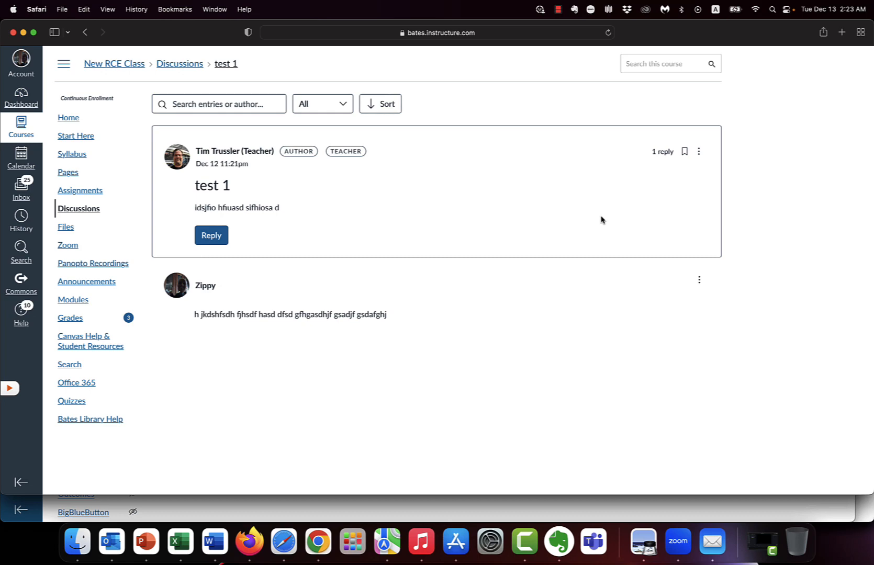
# View the reply filter choices and toggle the discussion's sort order both ways.
pyautogui.click(341, 104)
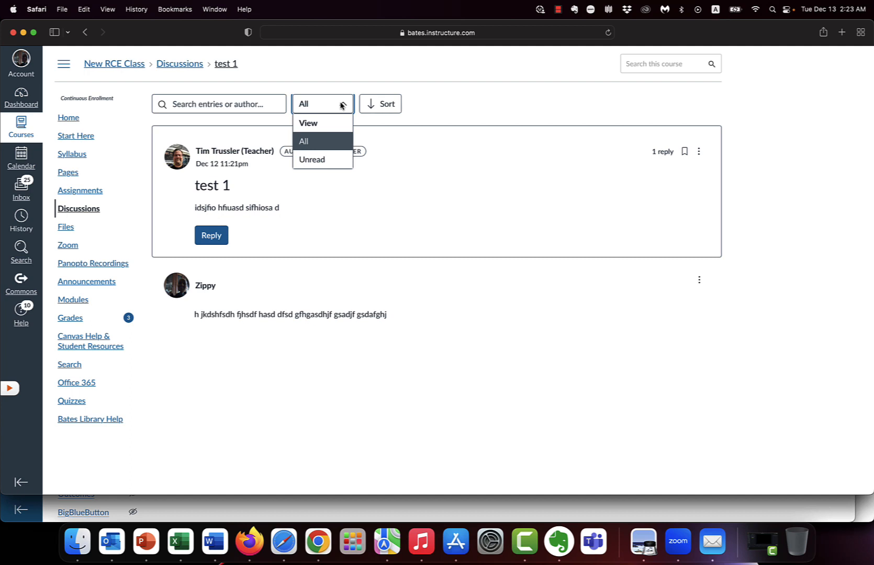
pyautogui.click(387, 104)
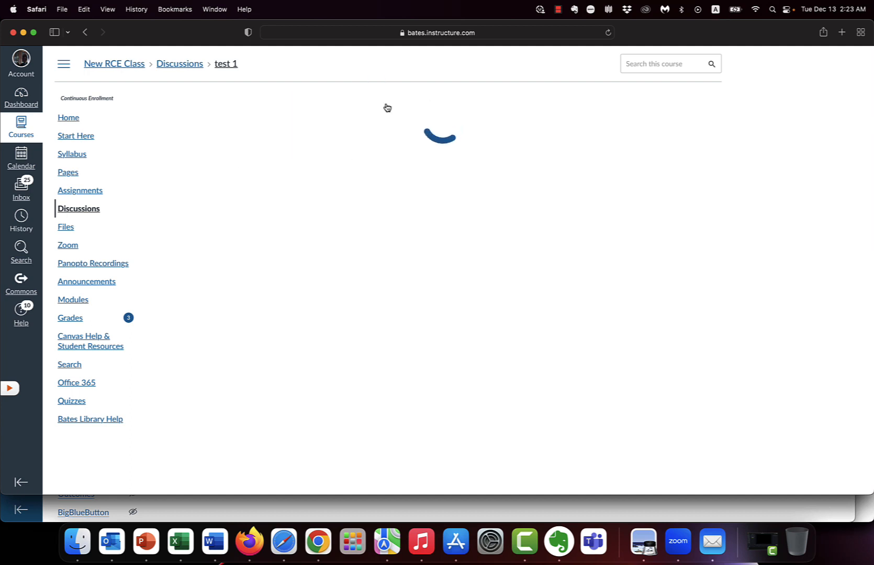
pyautogui.click(387, 104)
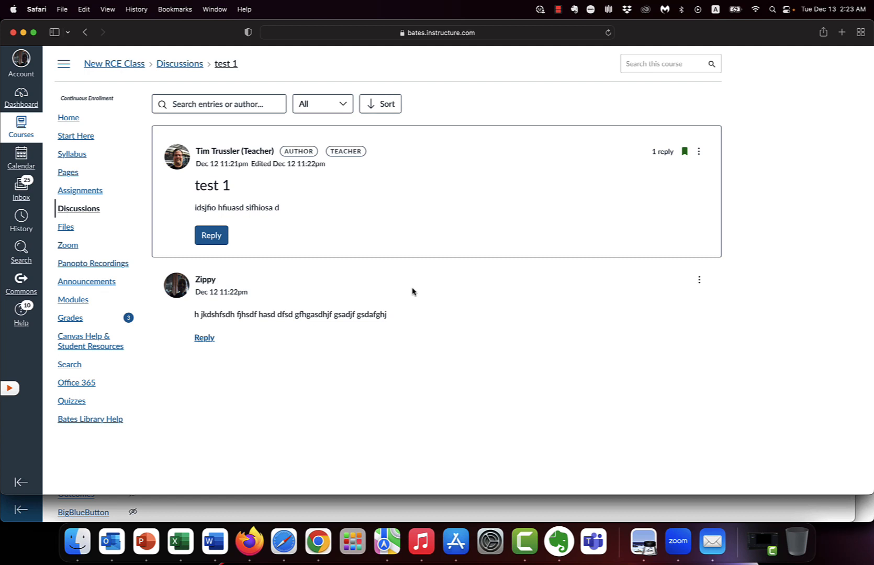
# Post a threaded response "sjkgfsdafkjhsdafghjs" to the first reply, checking that reply's available actions, and close the thread.
pyautogui.click(204, 339)
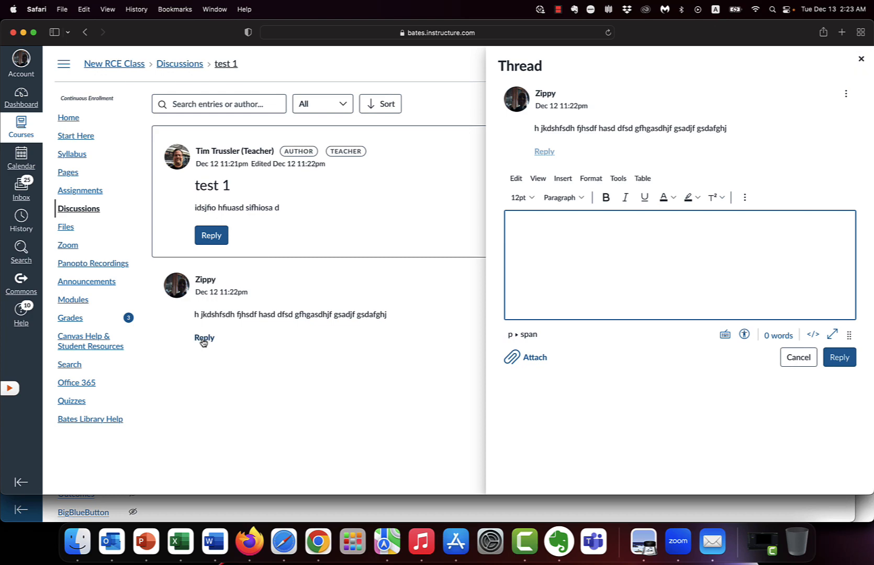
pyautogui.write('sjkgfsdafkjhsdafghjs')
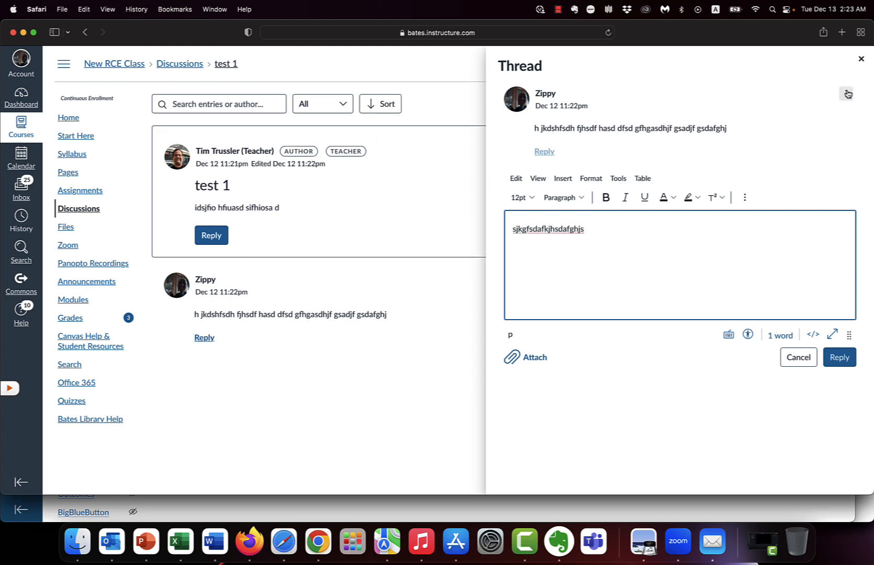
pyautogui.click(848, 94)
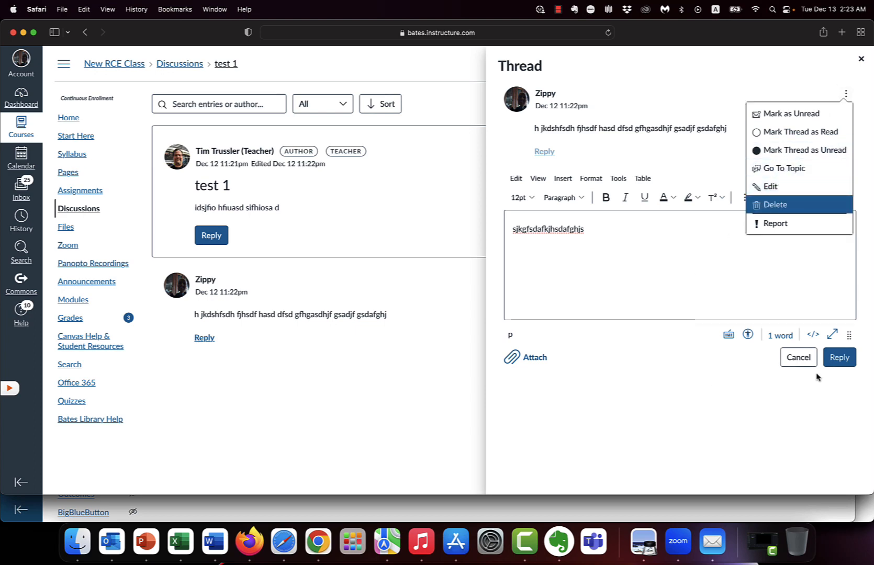
pyautogui.click(840, 357)
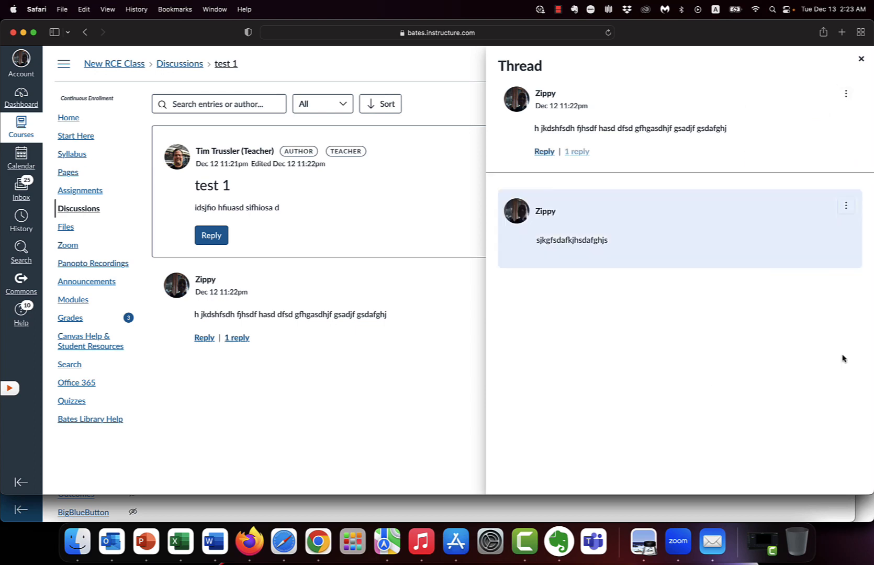
pyautogui.click(859, 65)
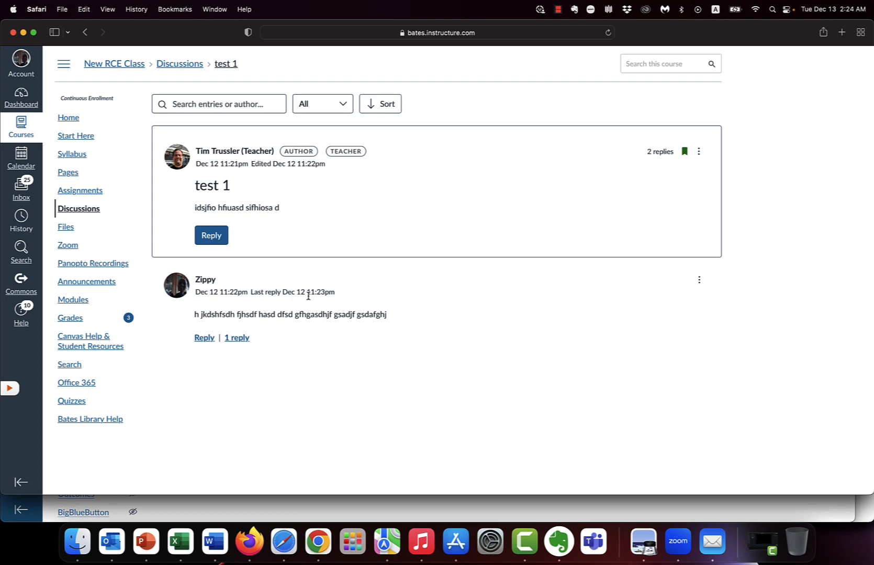
# Open the report form for the first reply, select "Offensive, abusive" as the reason, and dismiss the form without submitting it.
pyautogui.click(699, 281)
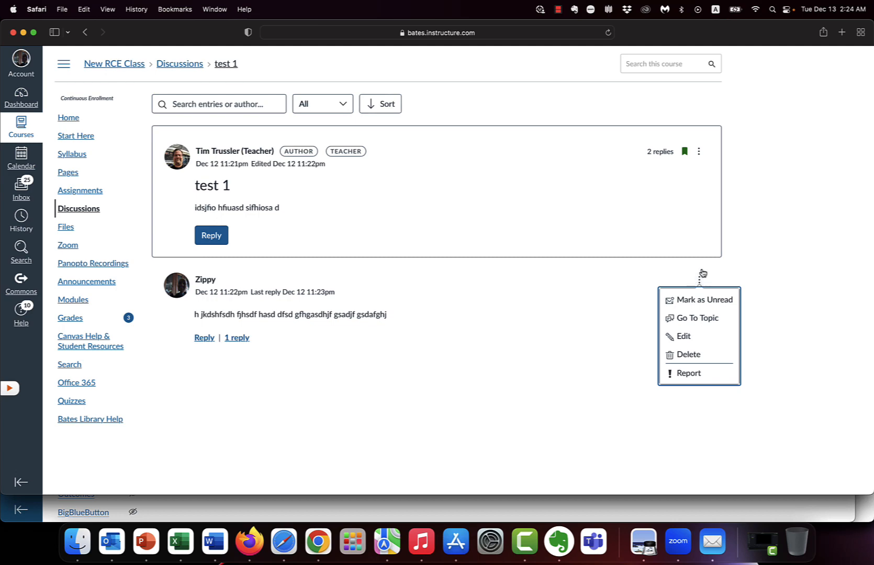
pyautogui.click(696, 375)
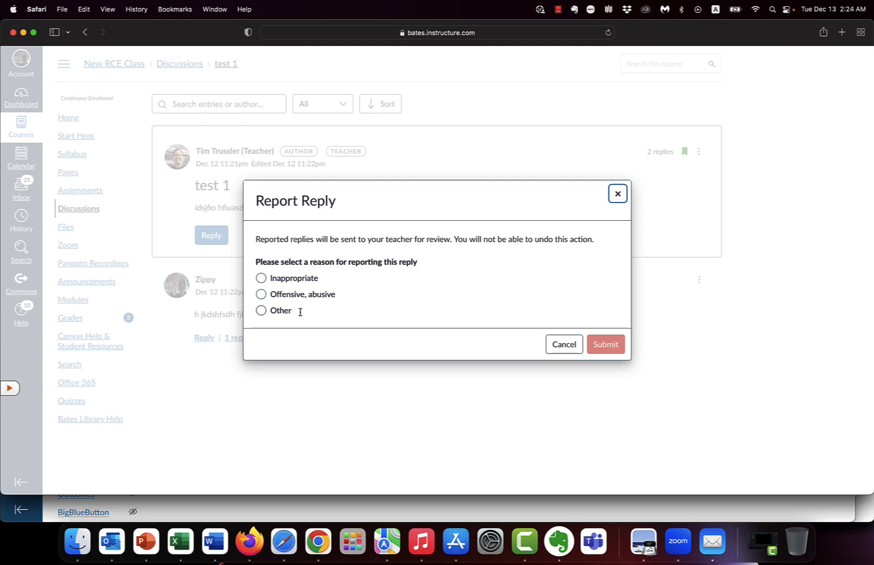
pyautogui.click(267, 296)
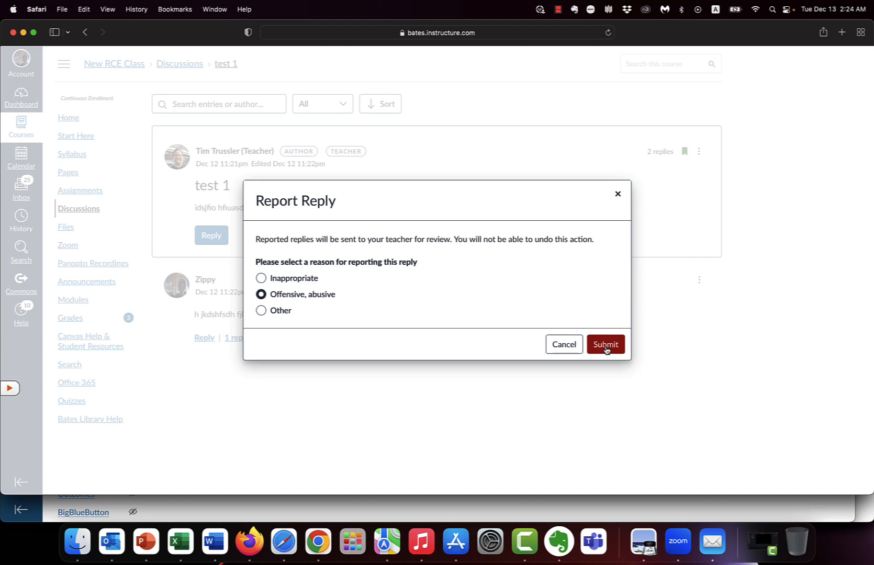
pyautogui.click(619, 195)
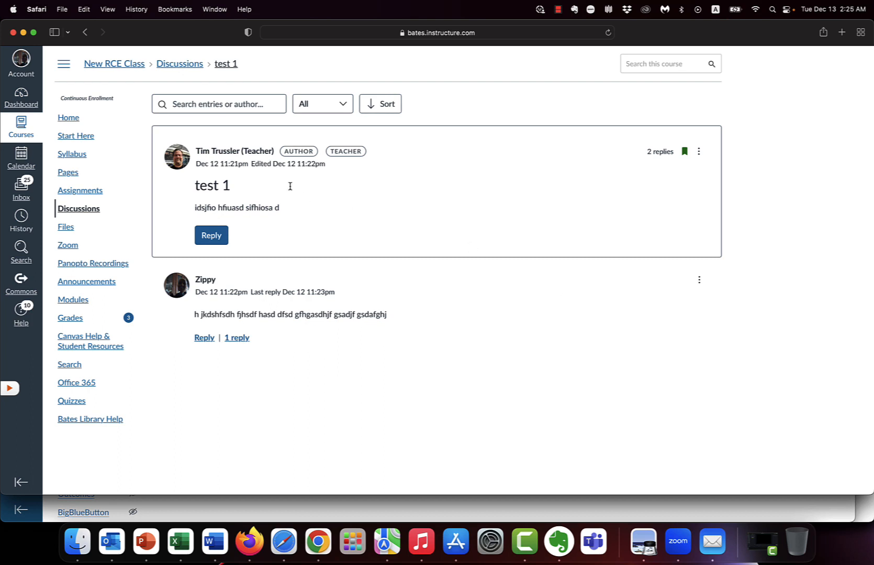
# Open the "anonymous" discussion from the discussions list and post the reply "e fjsd hf sadjkdgfshdfgjasdgfjhakj" to it.
pyautogui.click(182, 66)
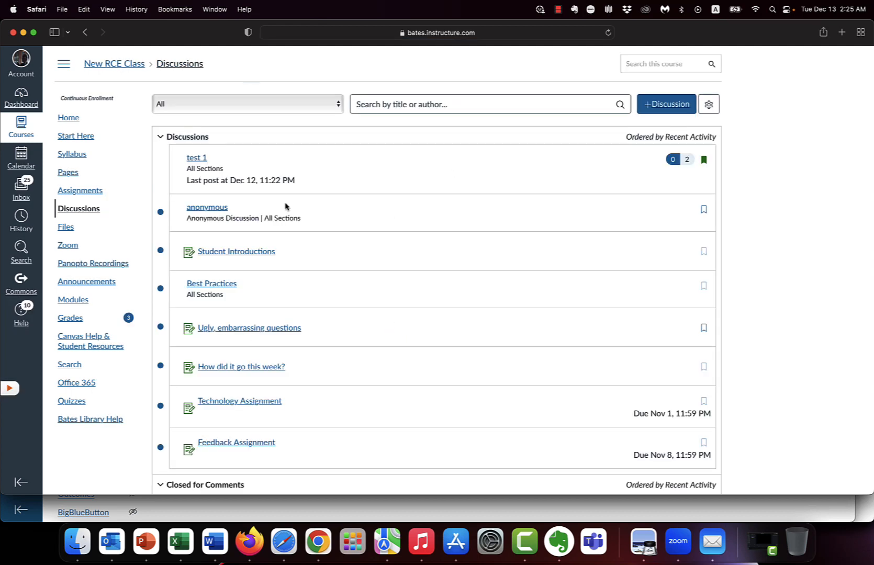
pyautogui.click(202, 209)
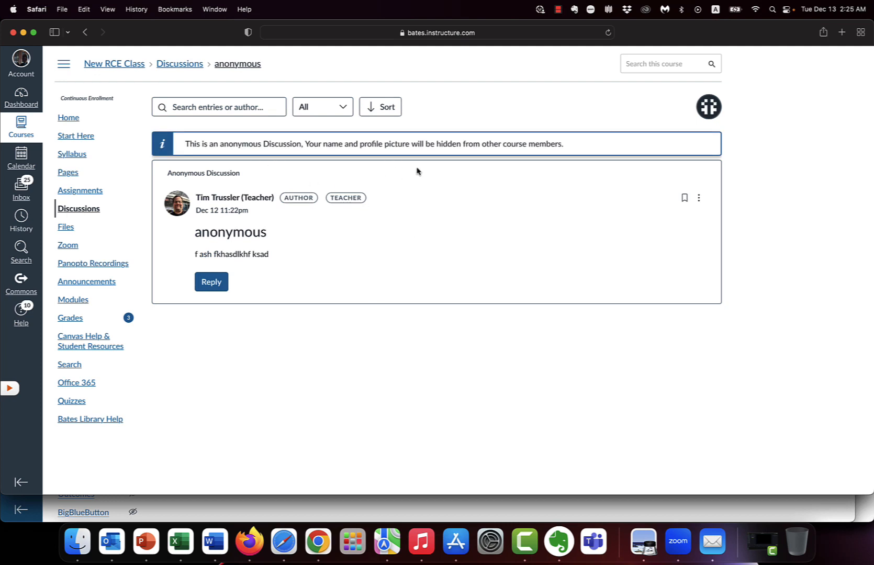
pyautogui.click(218, 283)
pyautogui.write('fjsd hf sadjkdgfshdfgjasdgfjhakj')
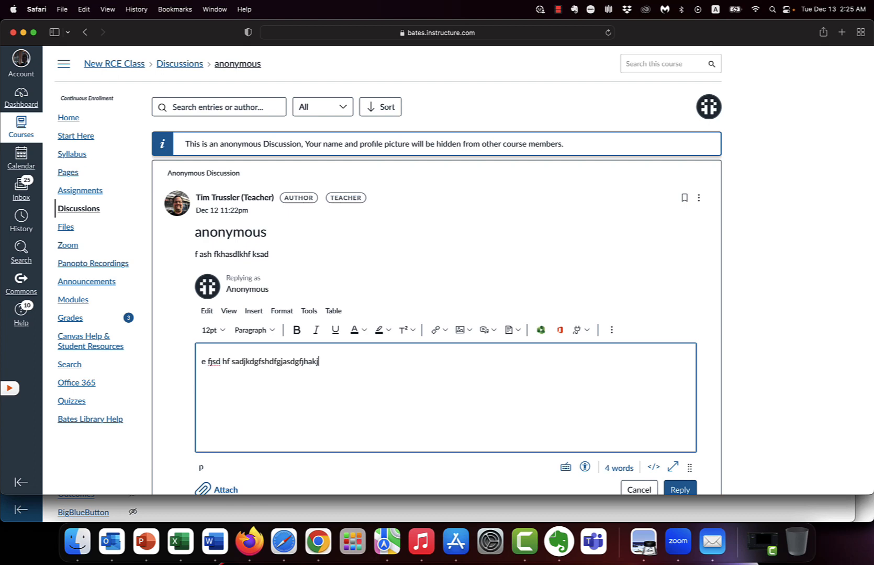
pyautogui.click(678, 490)
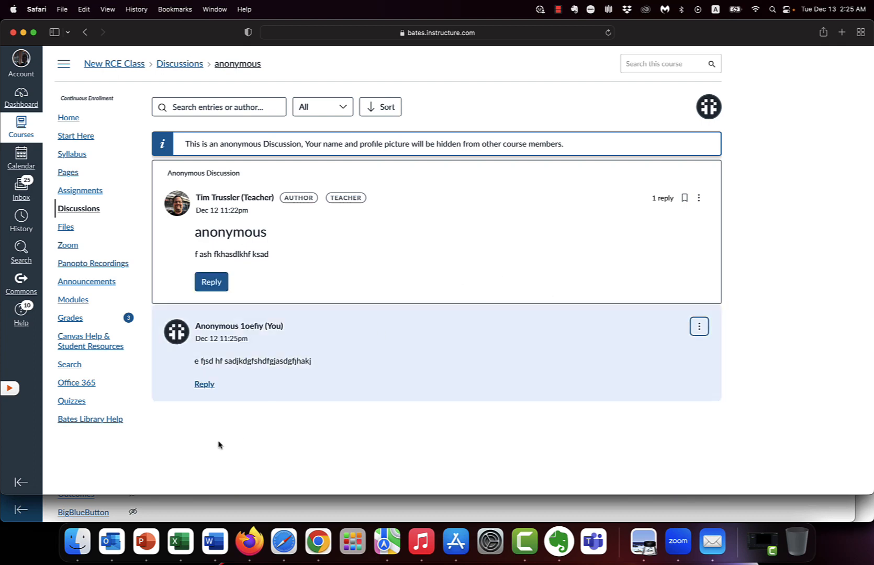
# Switch to Firefox and refresh the "anonymous" discussion in the teacher's Practice Class course.
pyautogui.click(253, 542)
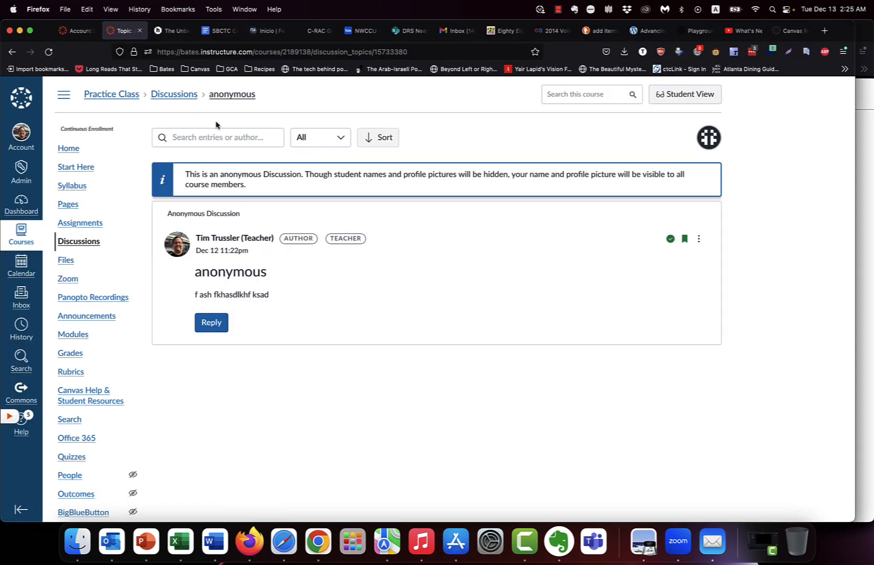
pyautogui.click(153, 102)
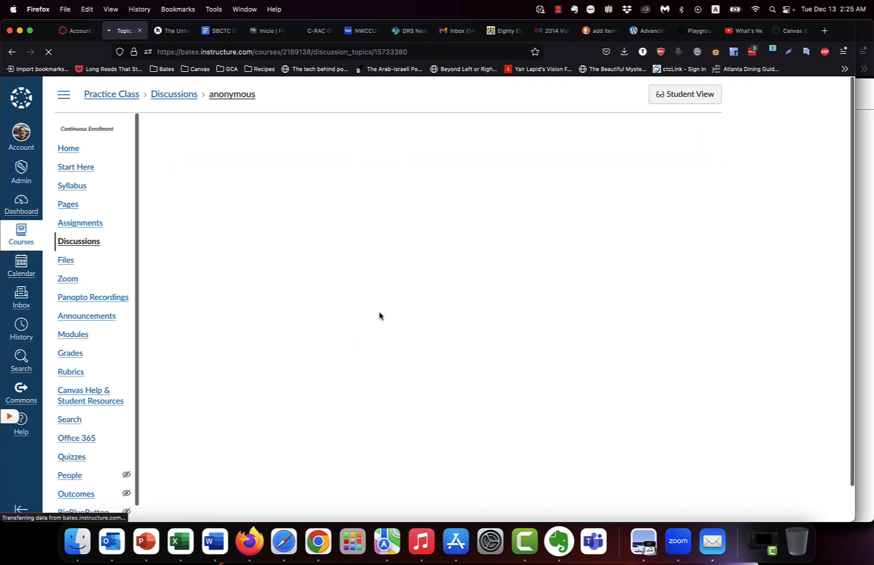